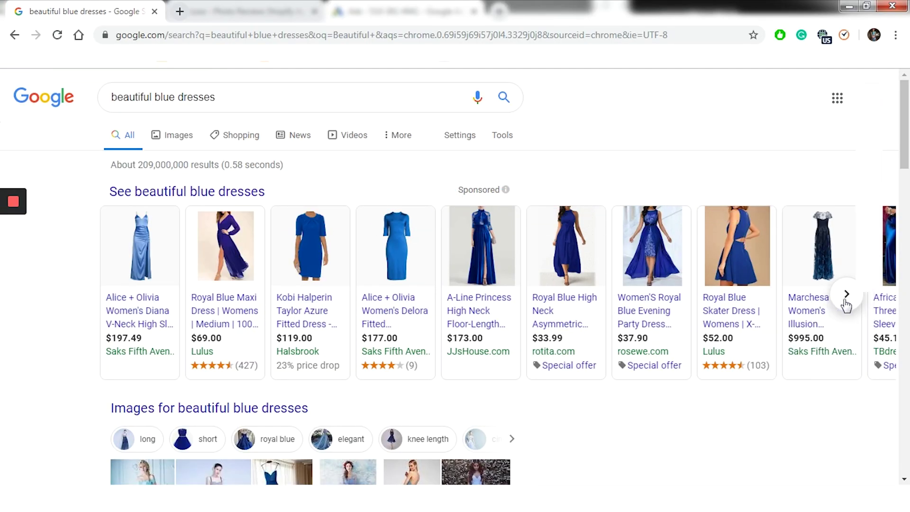
- Show more blue dresses in the sponsored carousel and open the full Shopping results list
click(847, 295)
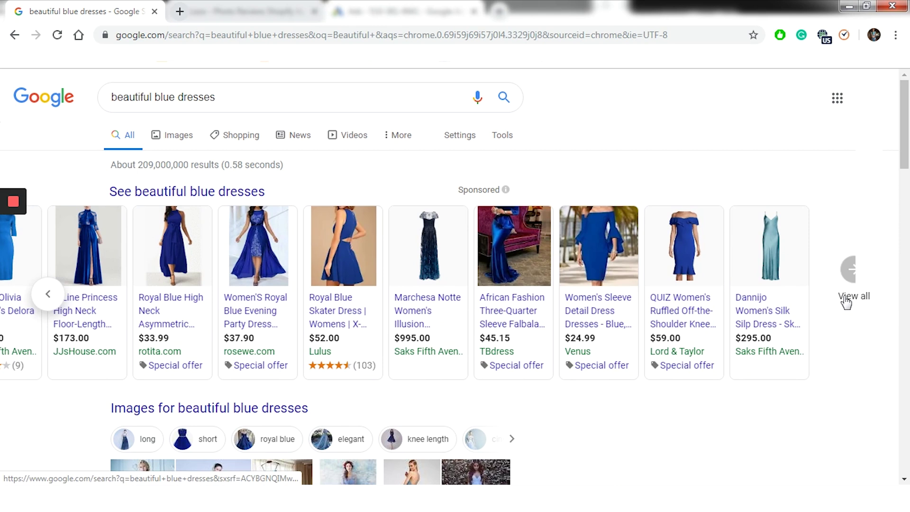
click(848, 298)
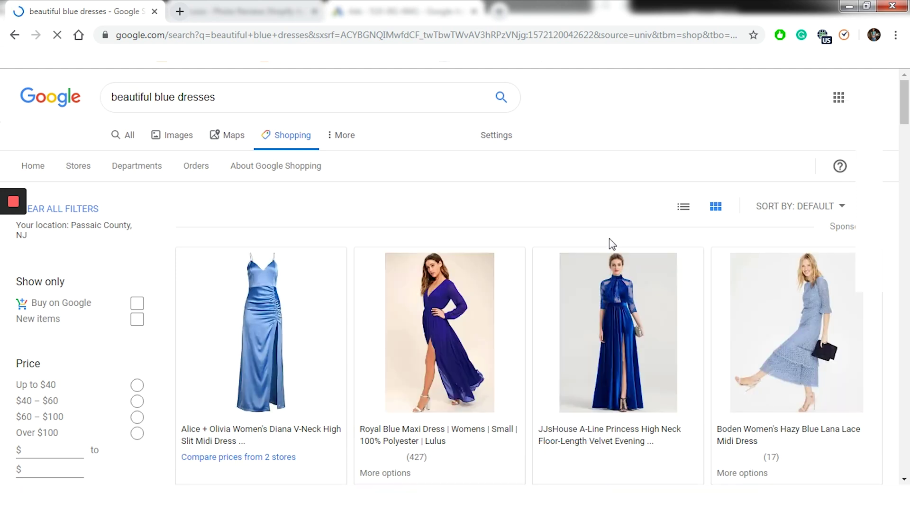
scroll(610, 242, down, 4)
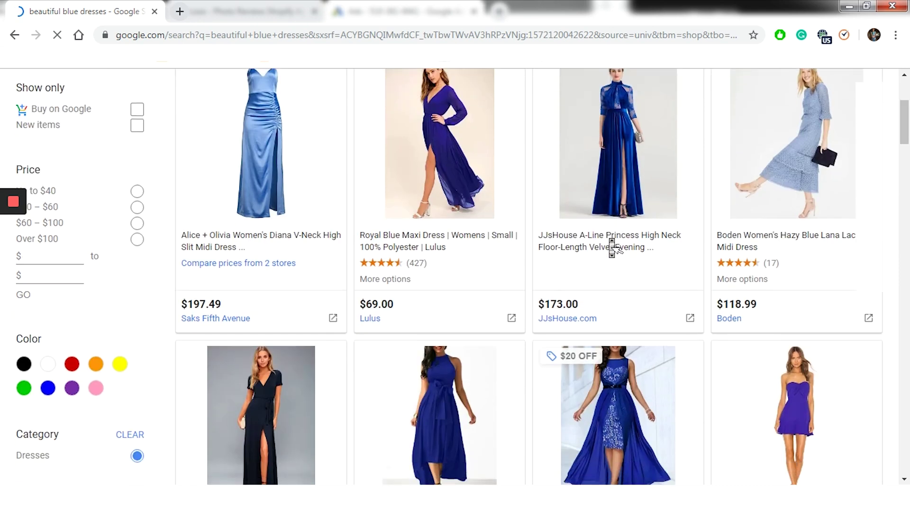
scroll(612, 247, down, 2)
scroll(611, 242, down, 2)
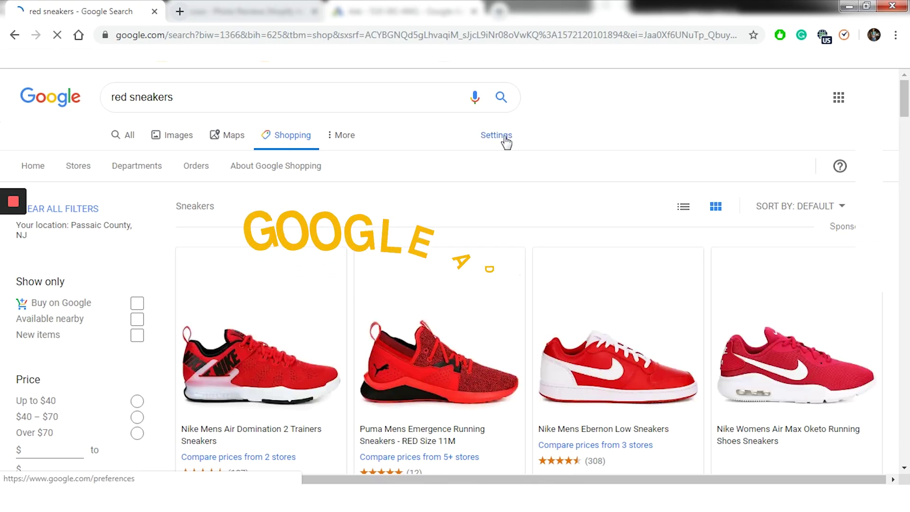
- Scroll through Shopping results for red sneakers, white lamp, funny cup and shopify
scroll(506, 141, down, 7)
scroll(506, 145, down, 12)
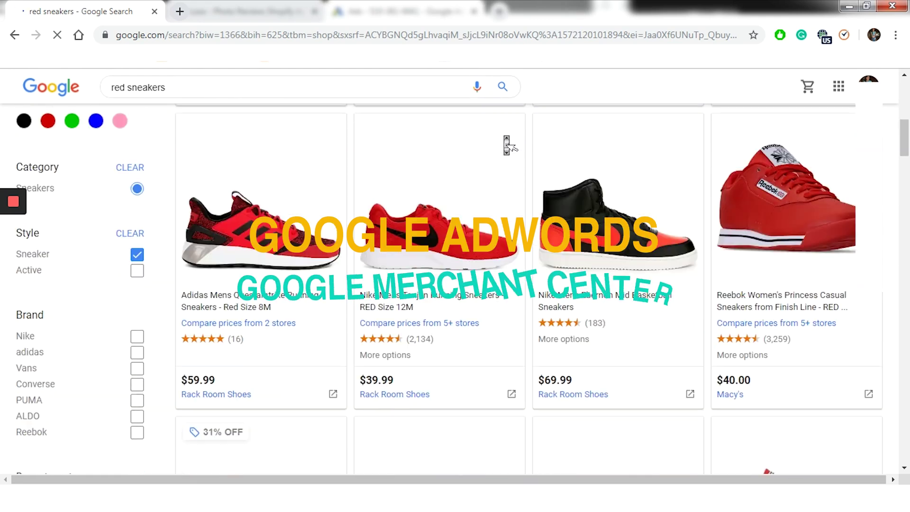
scroll(506, 145, down, 5)
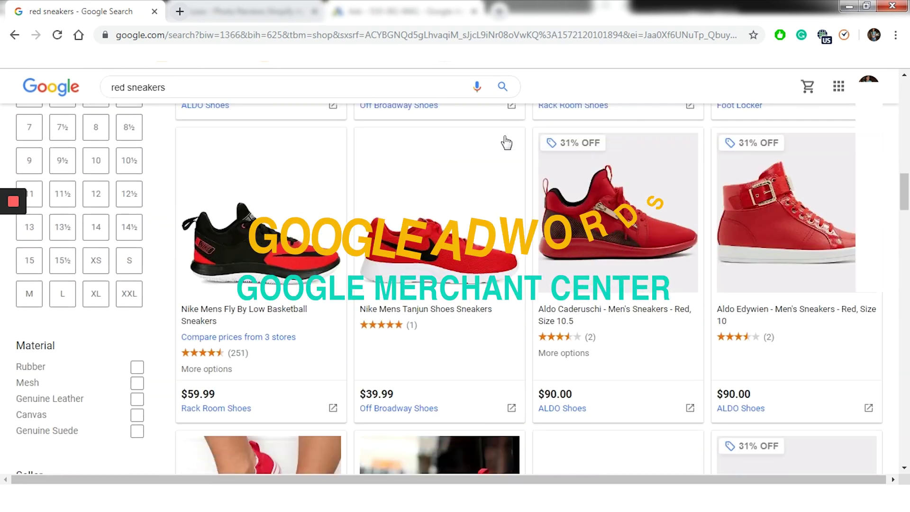
scroll(507, 145, up, 15)
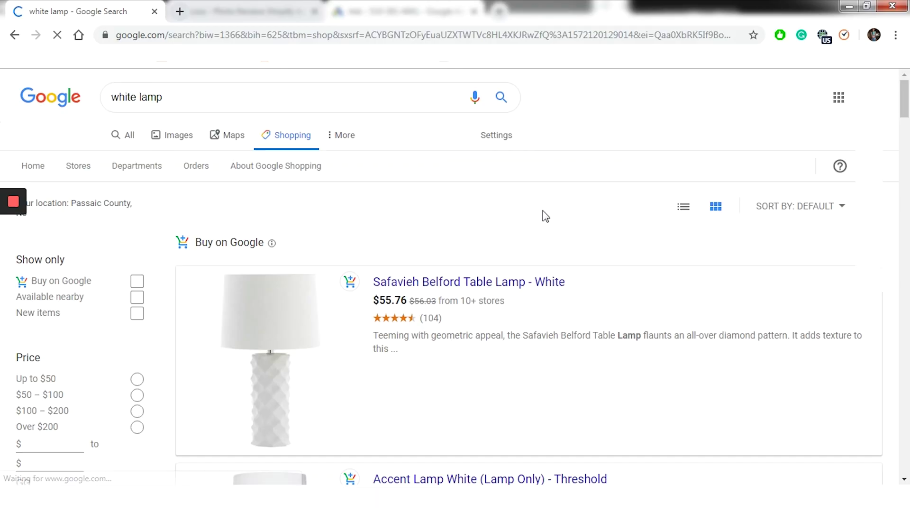
scroll(543, 215, down, 10)
scroll(544, 215, down, 5)
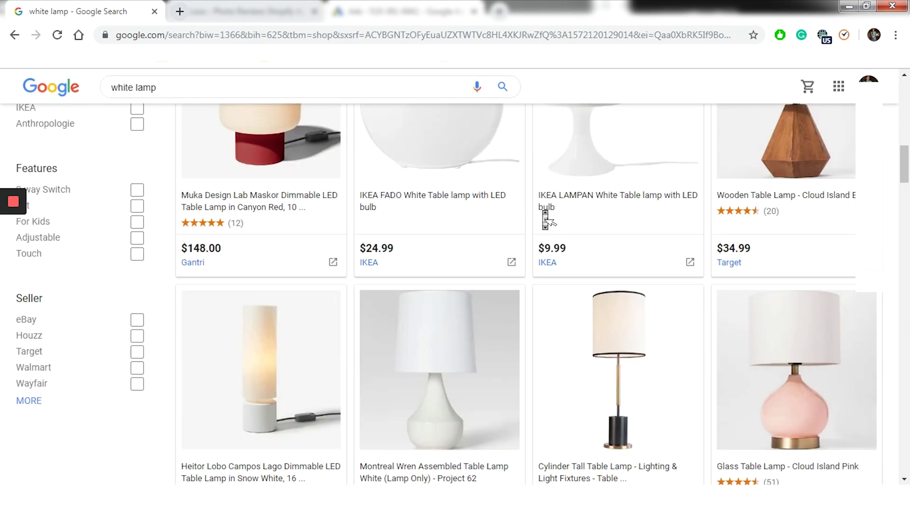
scroll(545, 219, up, 2)
scroll(545, 219, down, 1)
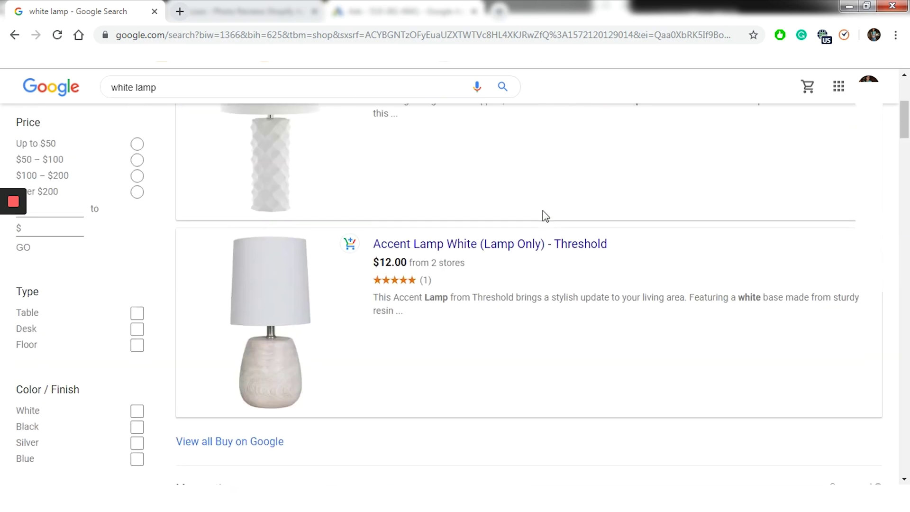
scroll(545, 218, up, 5)
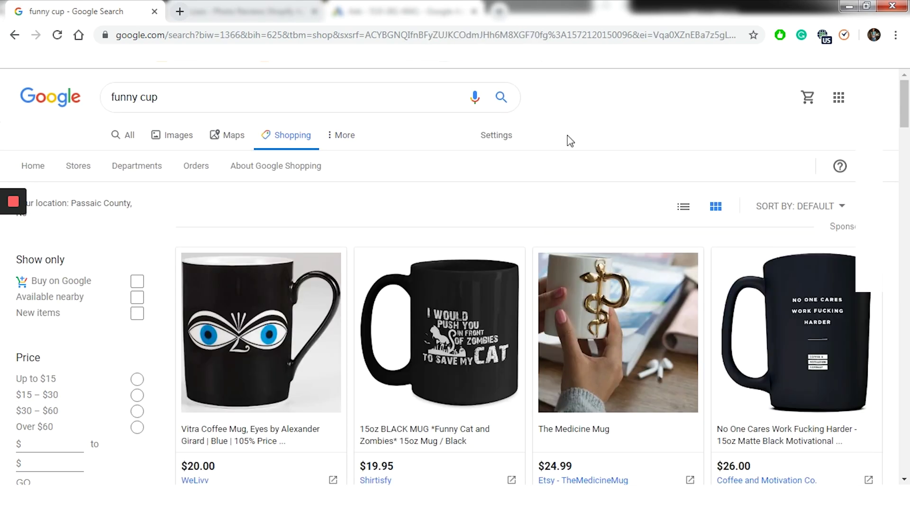
scroll(573, 139, down, 10)
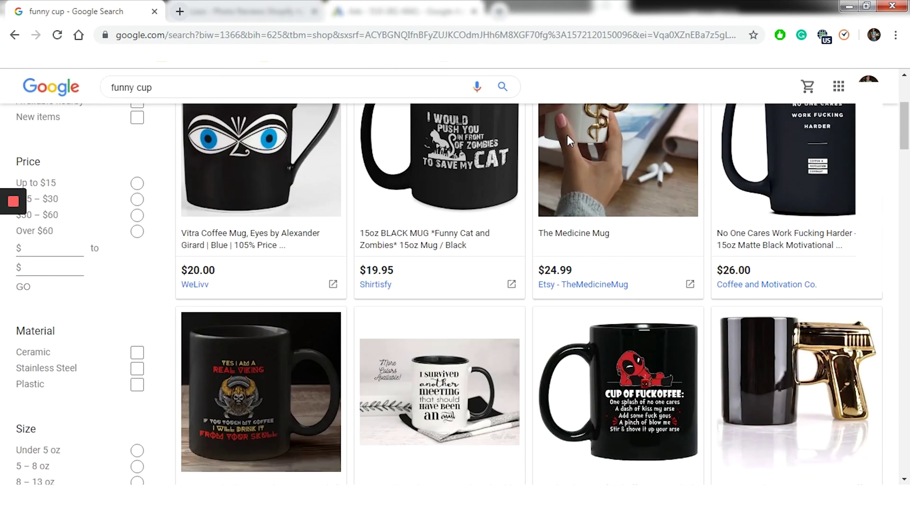
scroll(572, 142, down, 5)
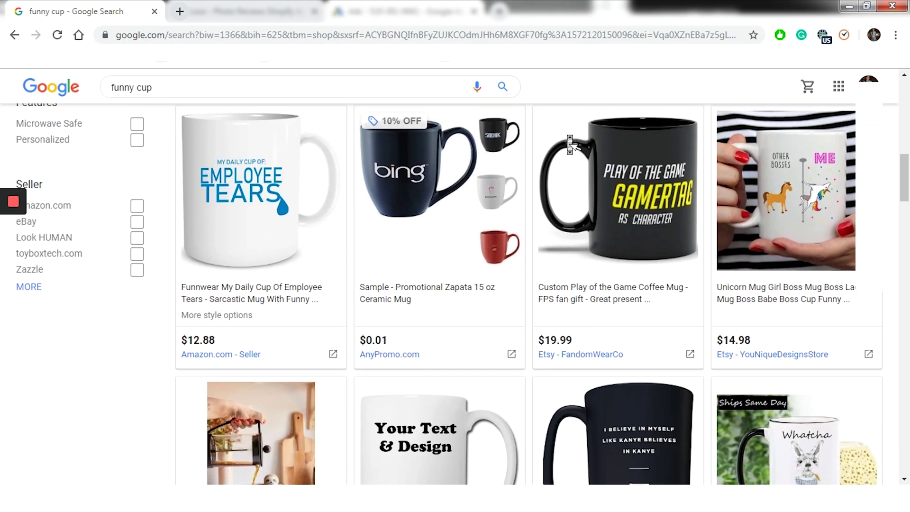
scroll(569, 141, down, 15)
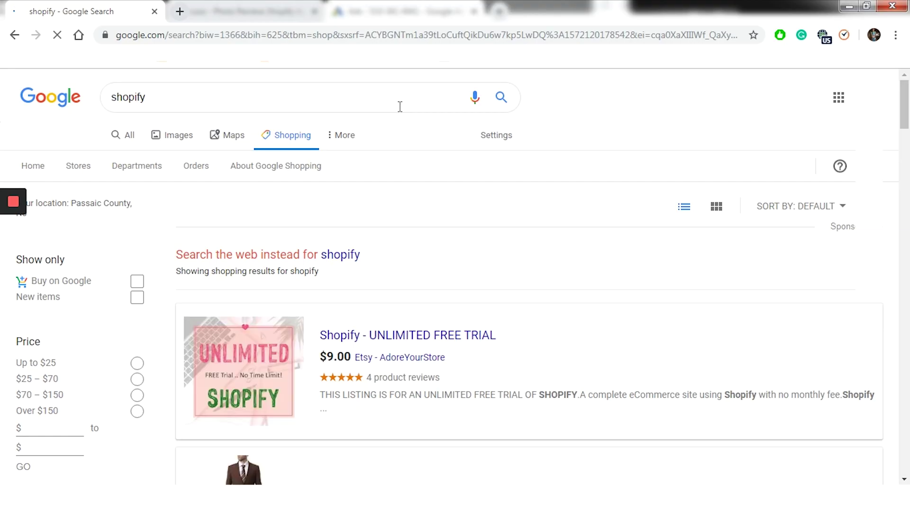
scroll(552, 211, down, 4)
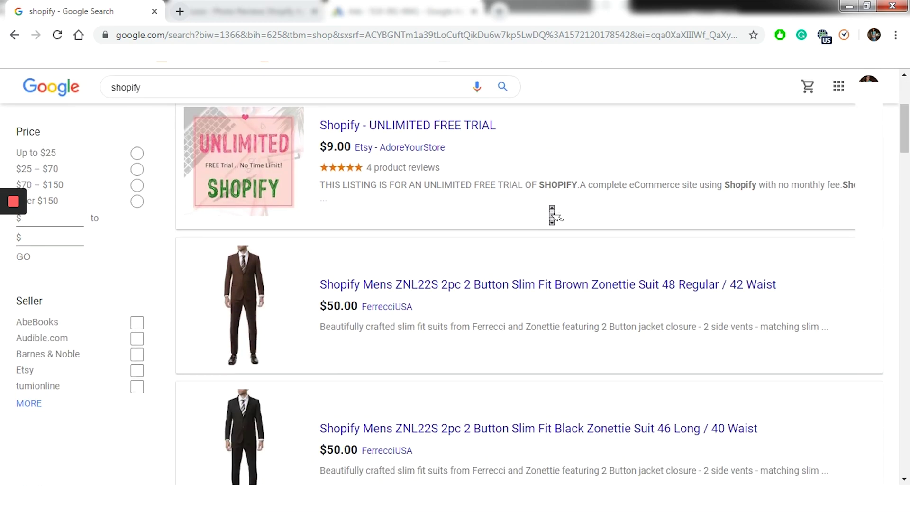
scroll(556, 216, down, 6)
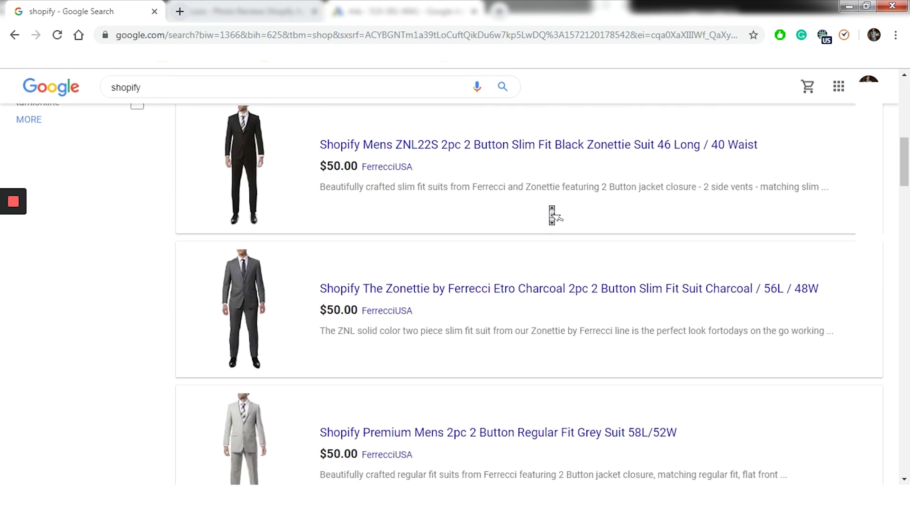
scroll(550, 212, down, 8)
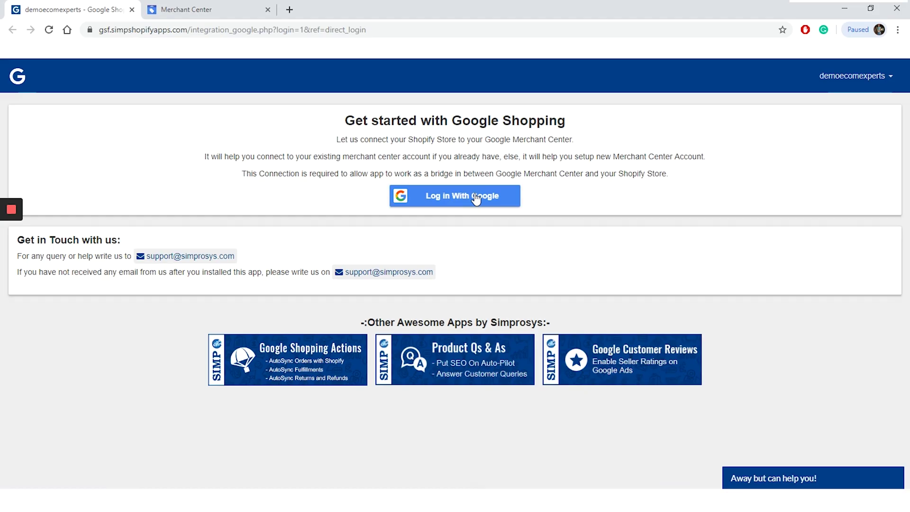
- Sign in with Google, choose the account to connect, and send the verification code
click(476, 199)
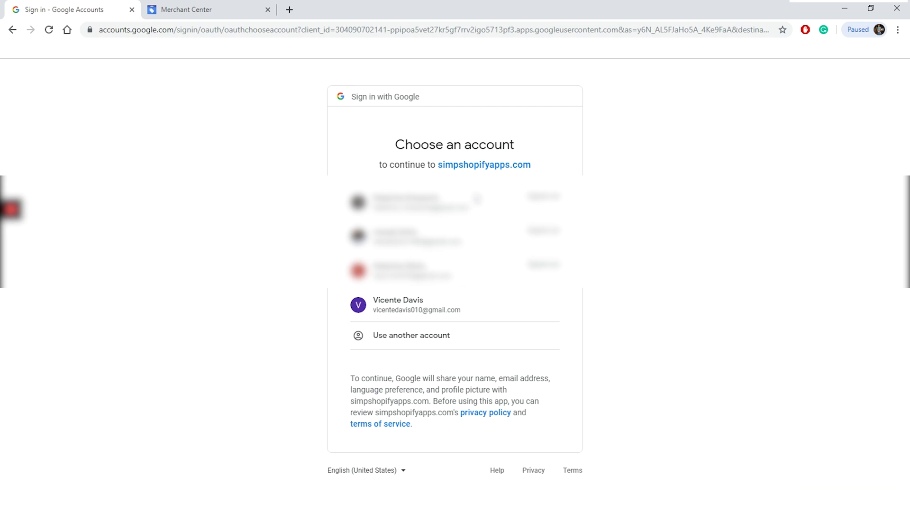
click(449, 316)
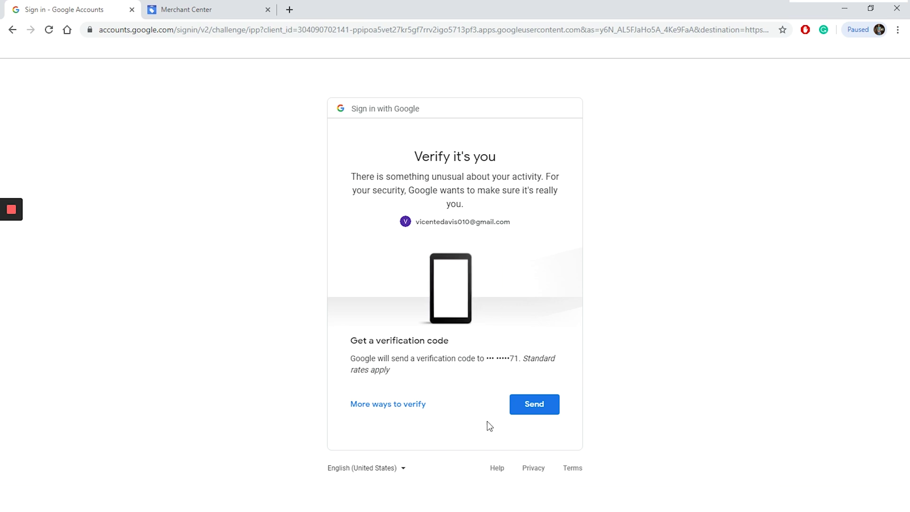
click(522, 410)
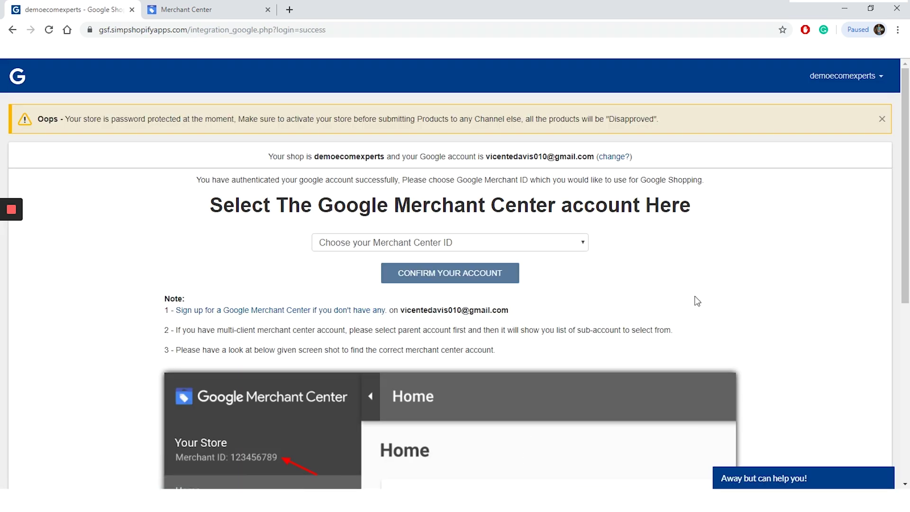
- Dismiss the password warning and select and confirm the store's Merchant Center ID
click(882, 119)
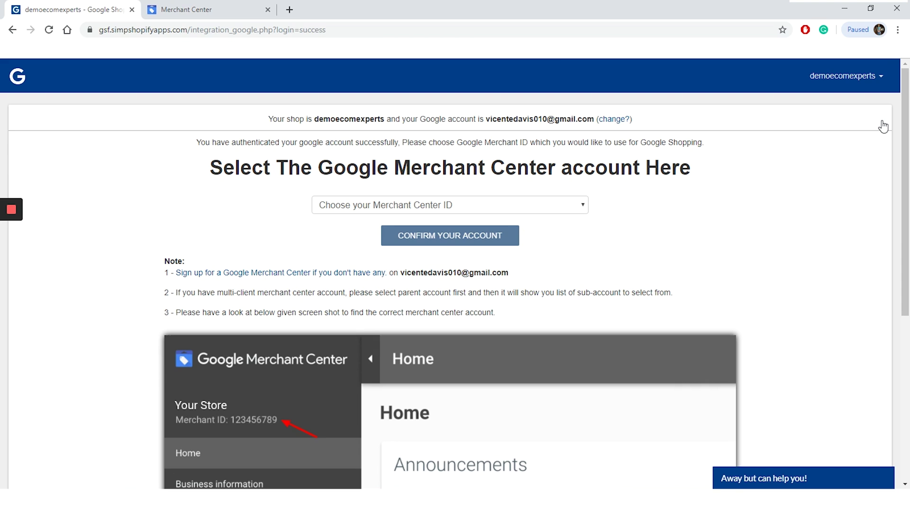
click(511, 209)
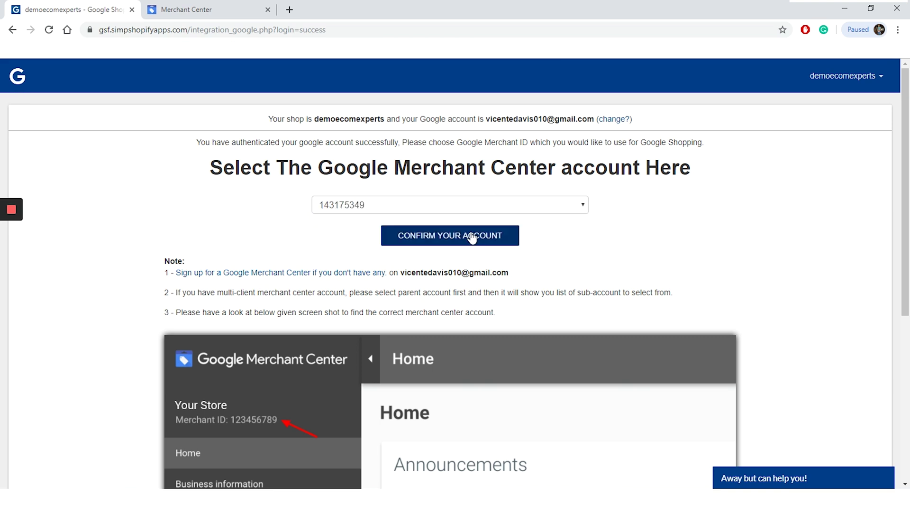
click(471, 232)
click(413, 245)
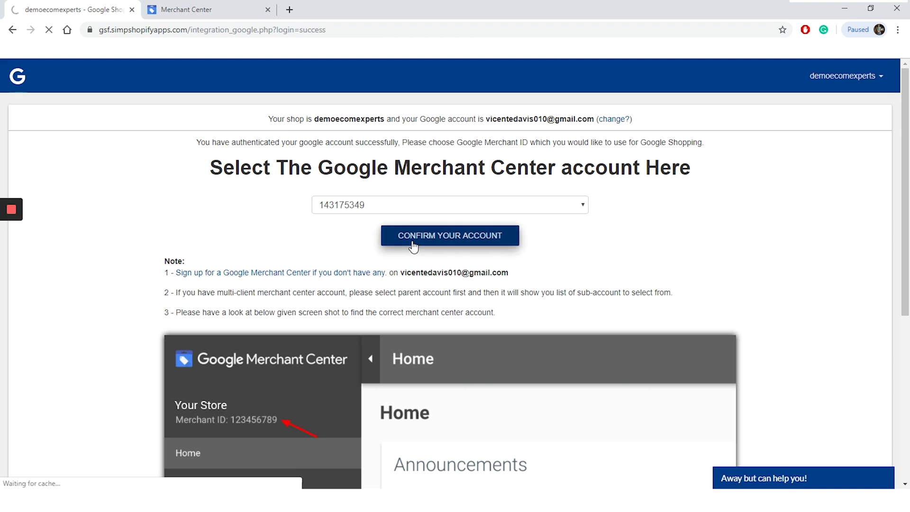
- Skip domain verification to advance the wizard to Set shipping rates
scroll(702, 303, down, 10)
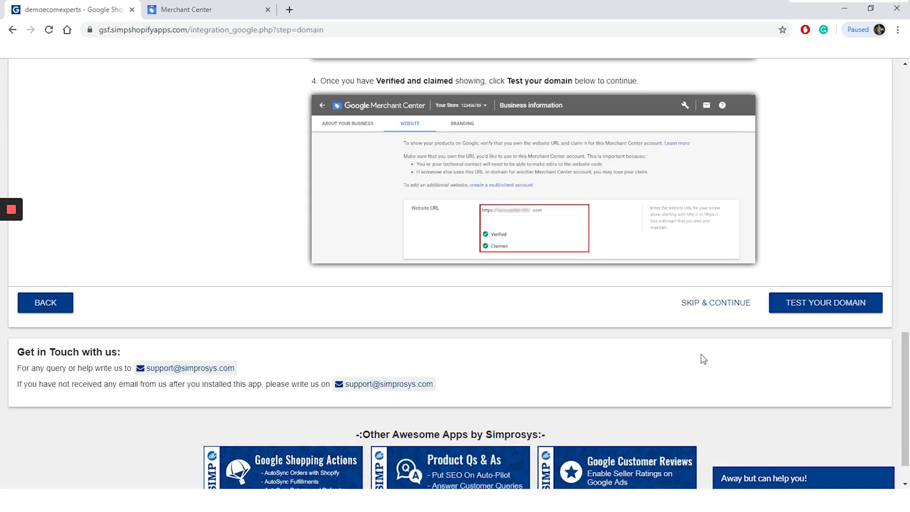
scroll(703, 359, down, 1)
click(719, 265)
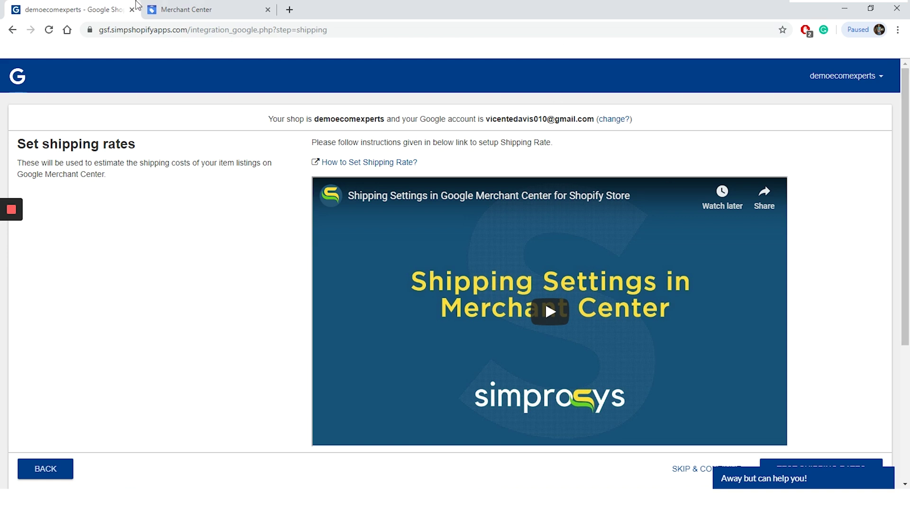
click(181, 5)
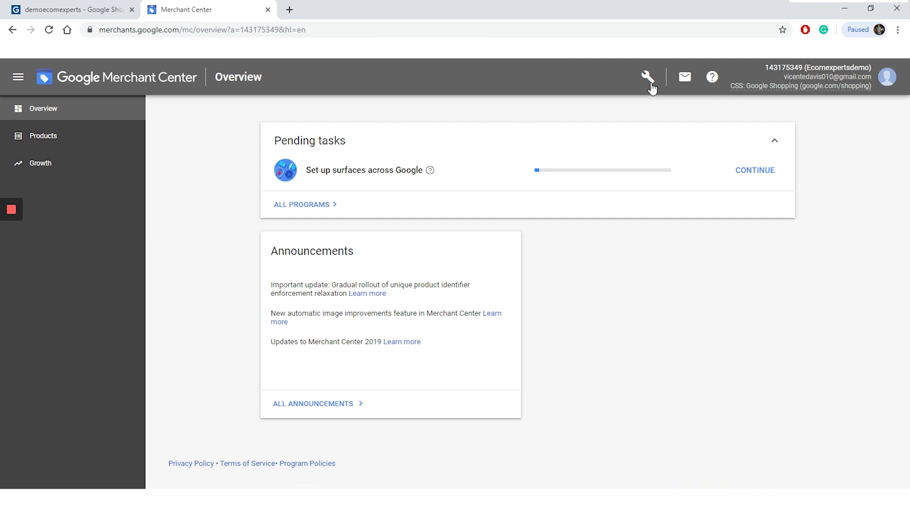
- Create a new shipping service named 'Free Shipping US' under Shipping and returns
click(648, 77)
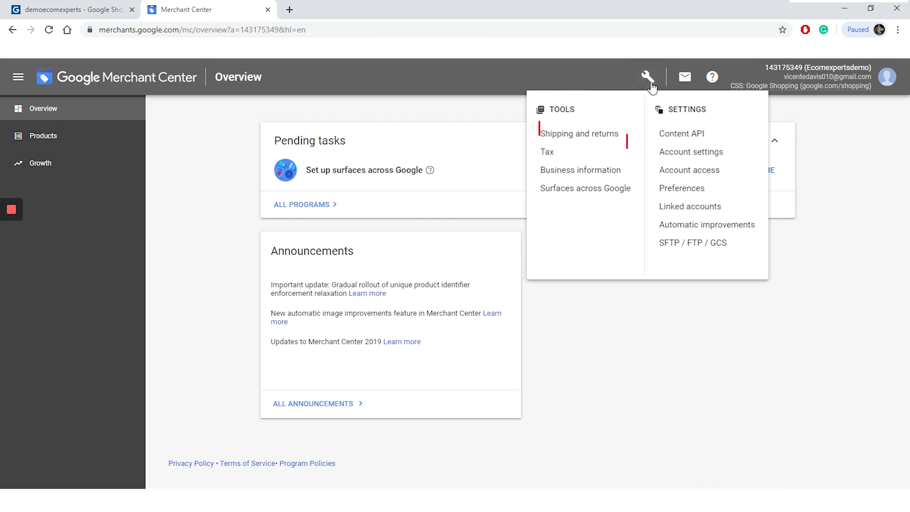
click(592, 138)
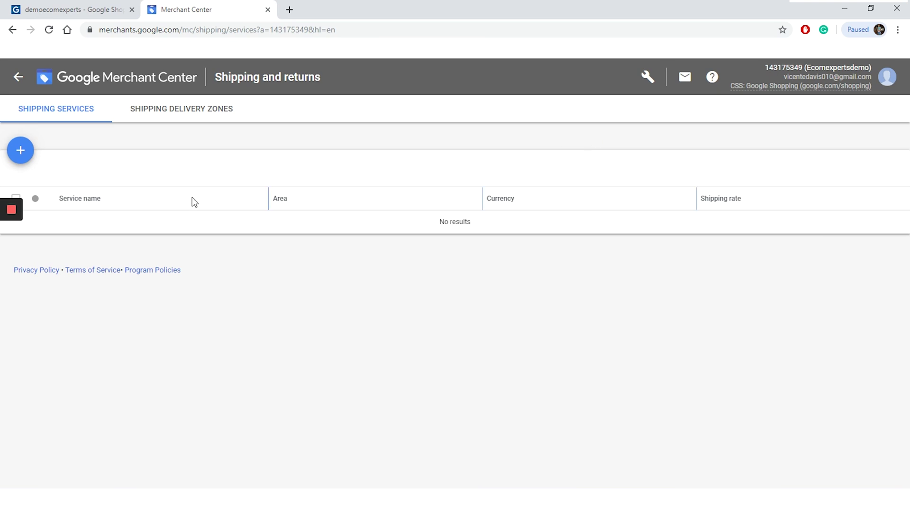
click(27, 154)
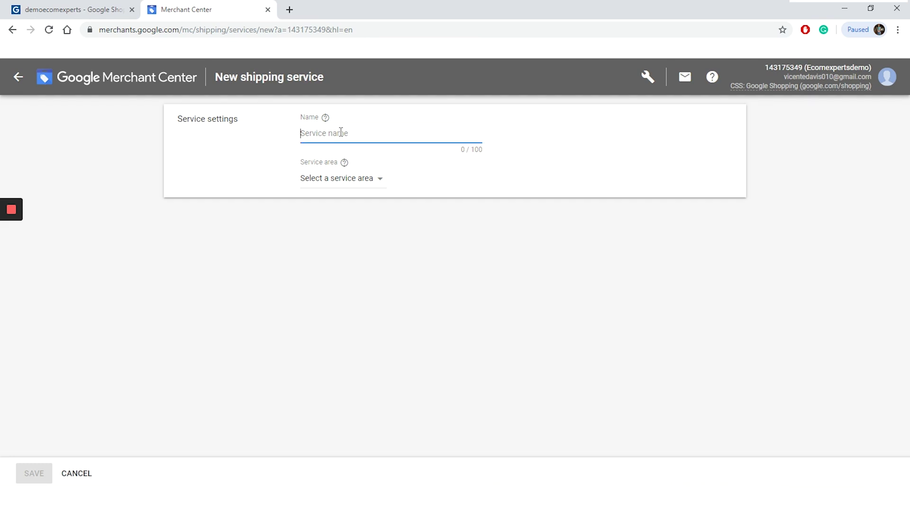
text(Free Shipping US)
- Set the service area to United States with a 5-day minimum transit time and shipping days
click(377, 179)
text(unit)
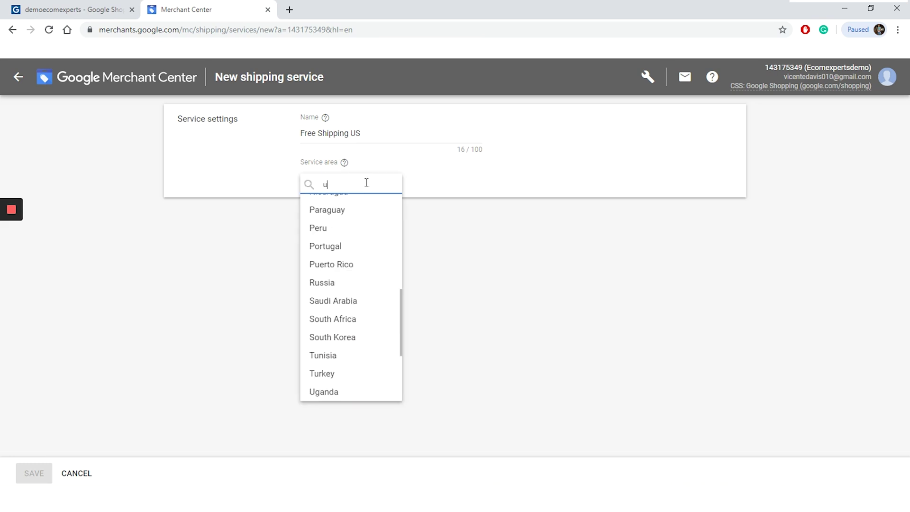
click(369, 247)
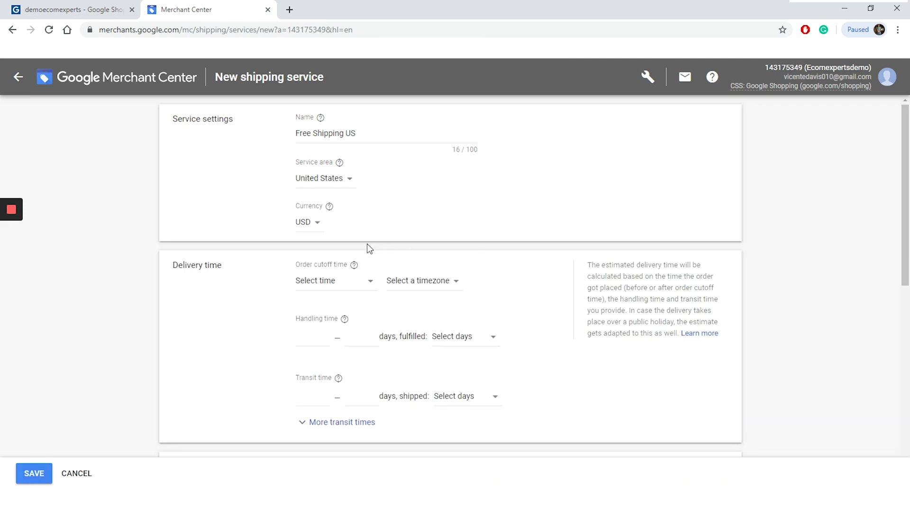
click(318, 393)
text(5)
click(365, 400)
click(467, 396)
click(467, 301)
- Begin adding a shipping rate to the Free Shipping US service
scroll(599, 363, down, 10)
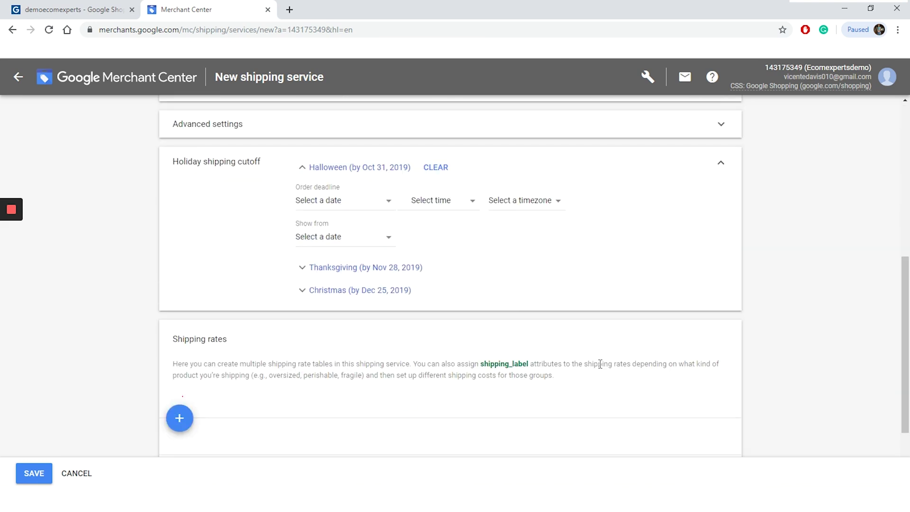
scroll(600, 363, down, 2)
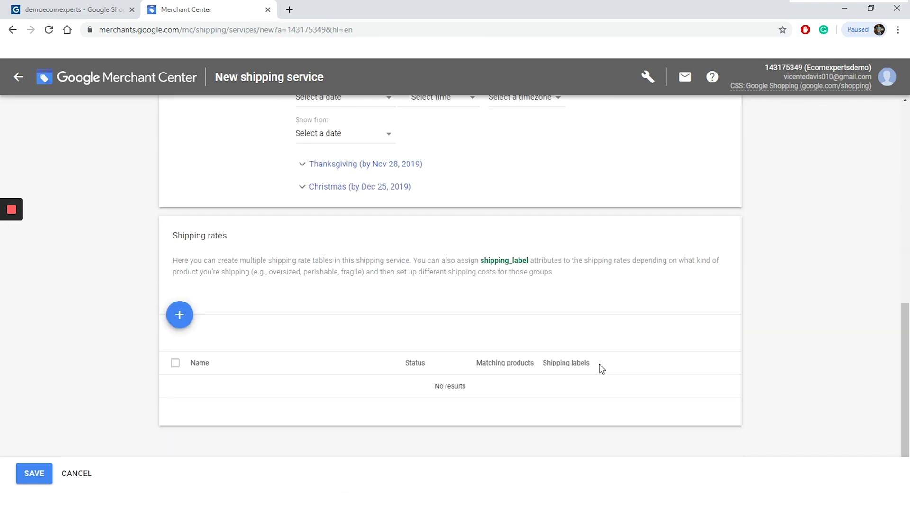
click(186, 309)
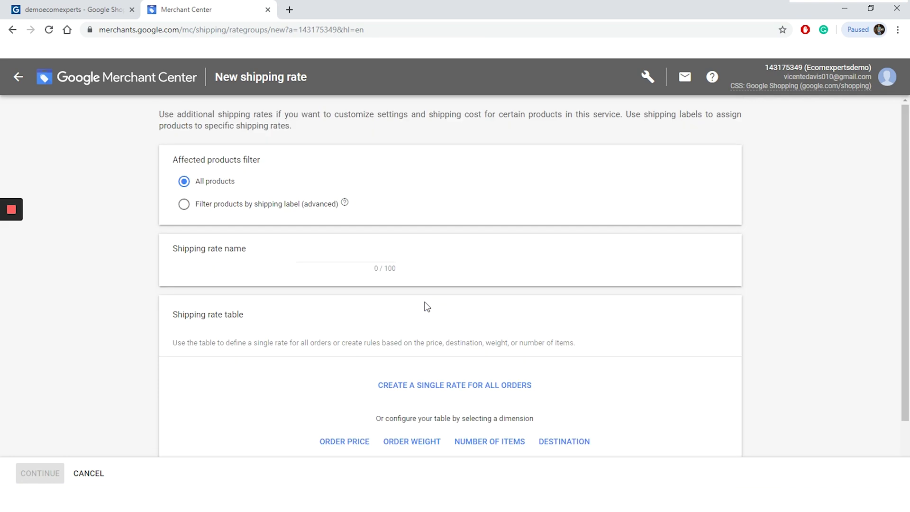
- Name the new shipping rate Free Shipping US
click(359, 252)
text(Free Shipping US)
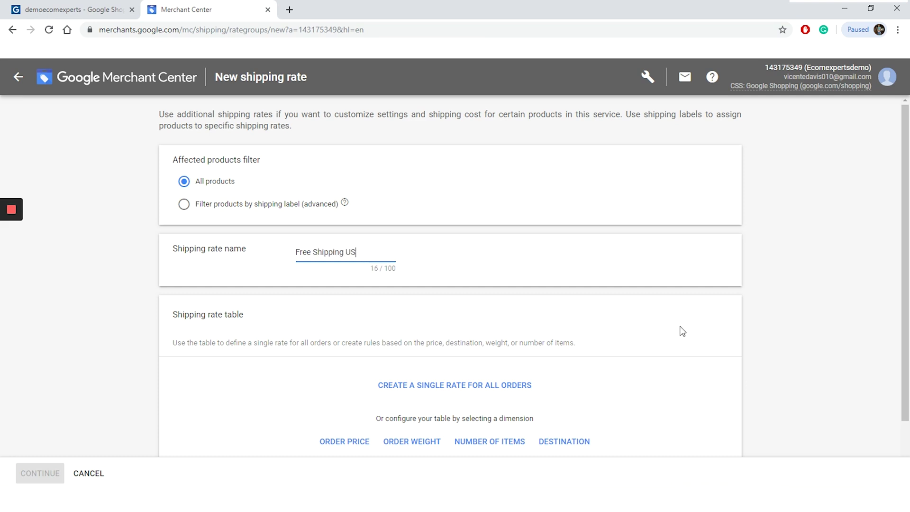
click(681, 331)
scroll(682, 330, down, 2)
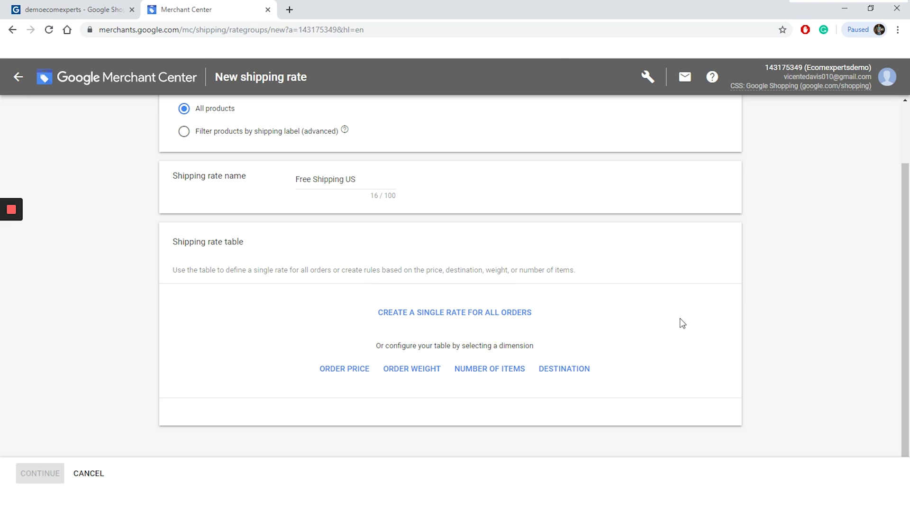
- Create a single $0.00 rate for all orders, save it, and test the shipping rates
click(519, 313)
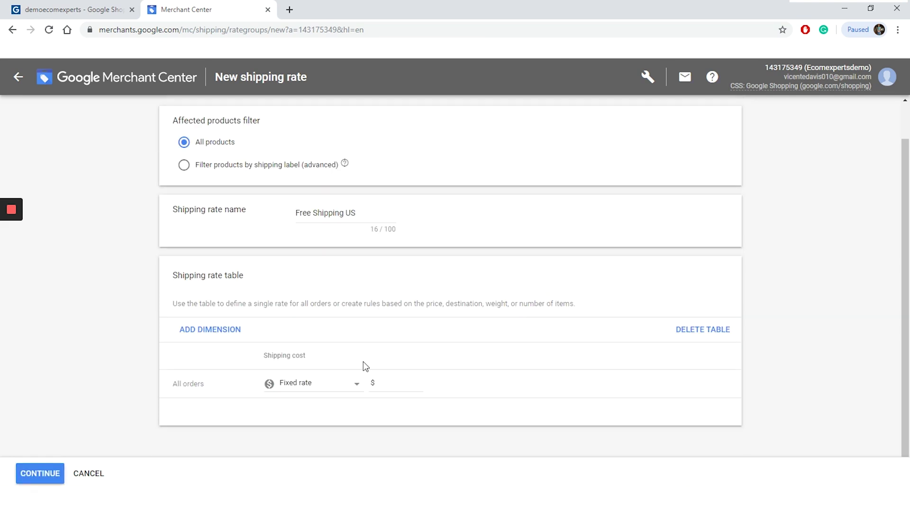
click(394, 381)
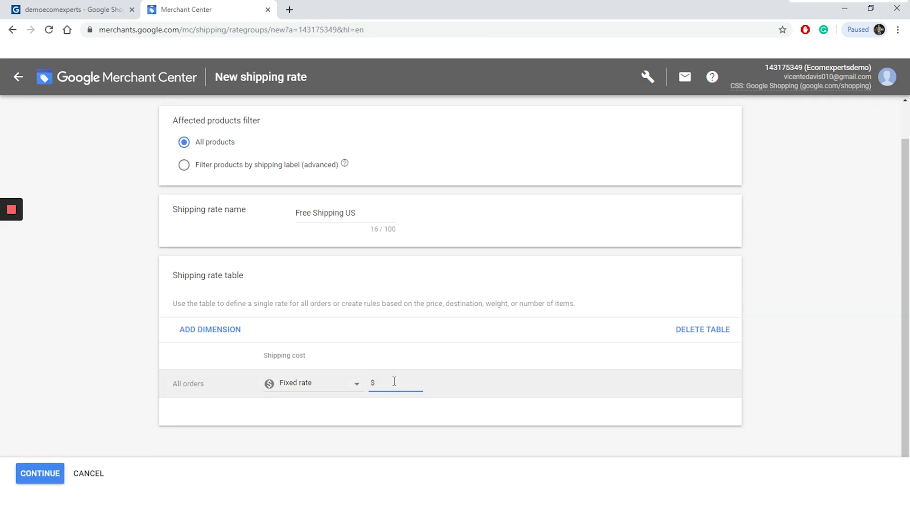
text(0.00)
click(537, 432)
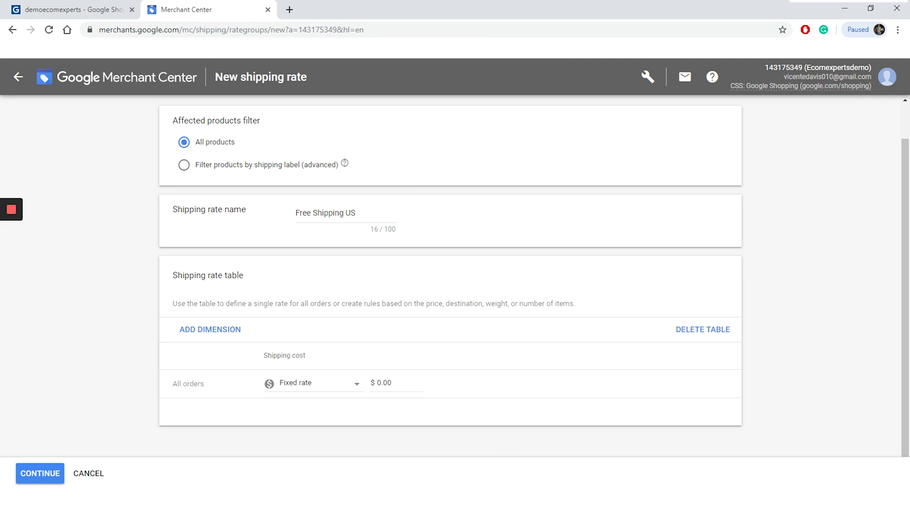
click(31, 479)
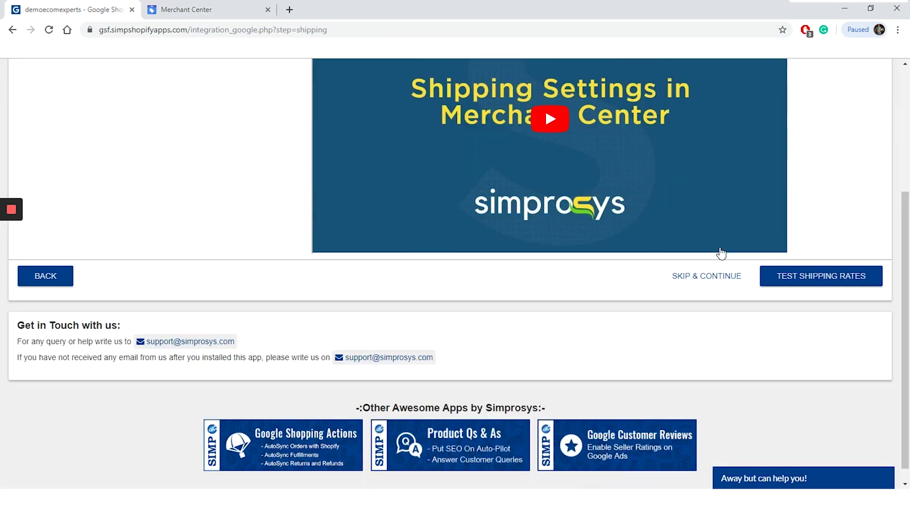
scroll(719, 252, down, 1)
click(824, 276)
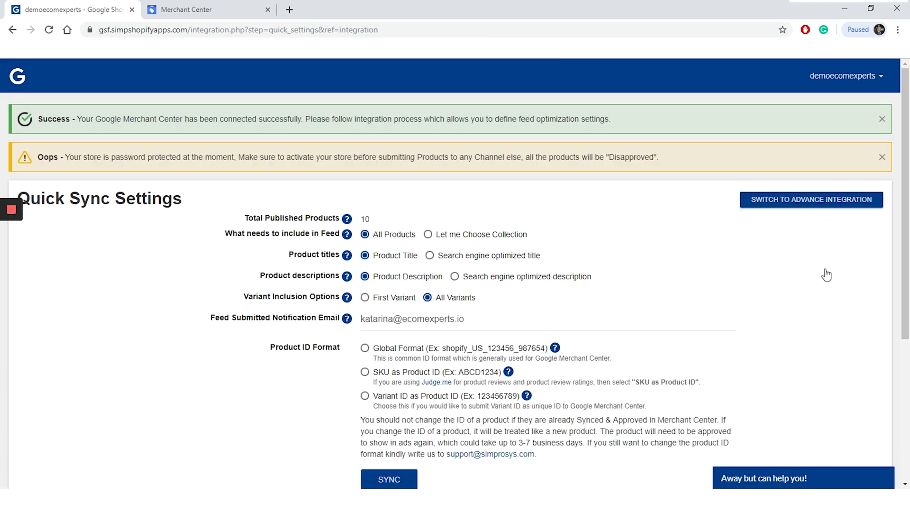
- Choose the manual collection Common DEV Issues for quick sync and start syncing it
click(881, 157)
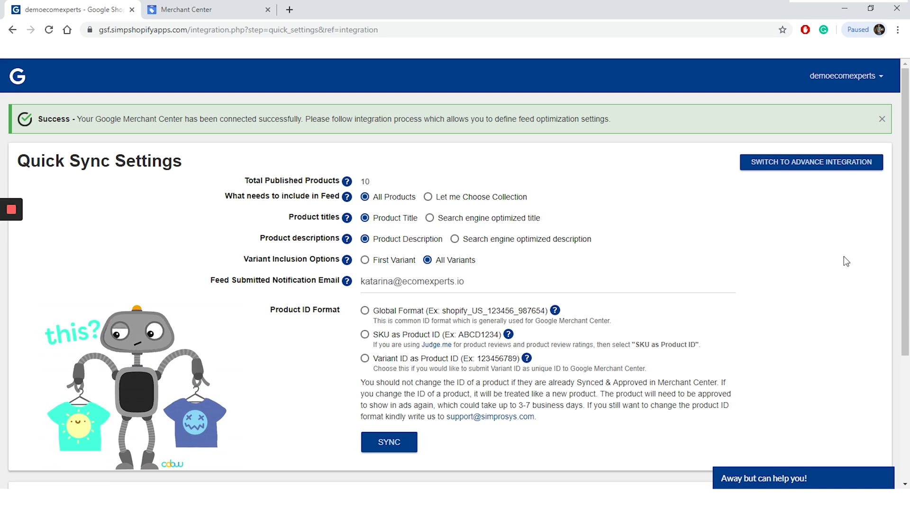
click(428, 197)
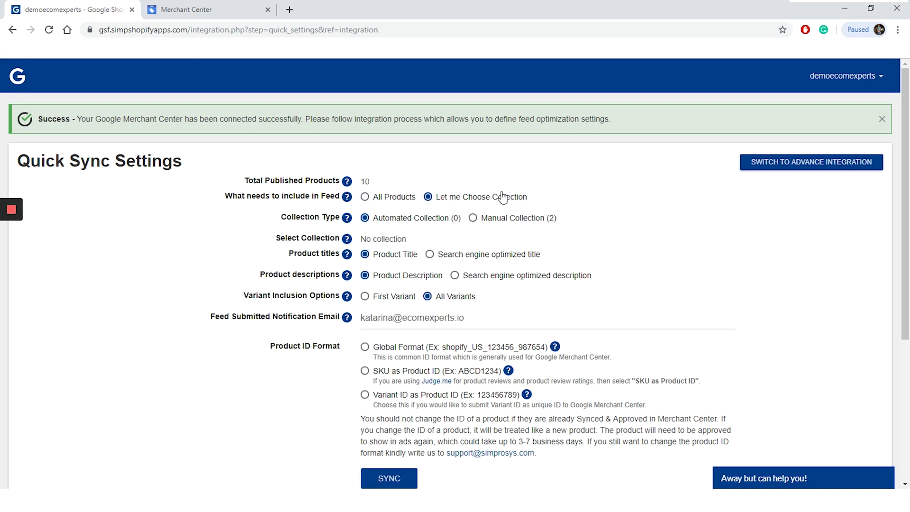
click(472, 218)
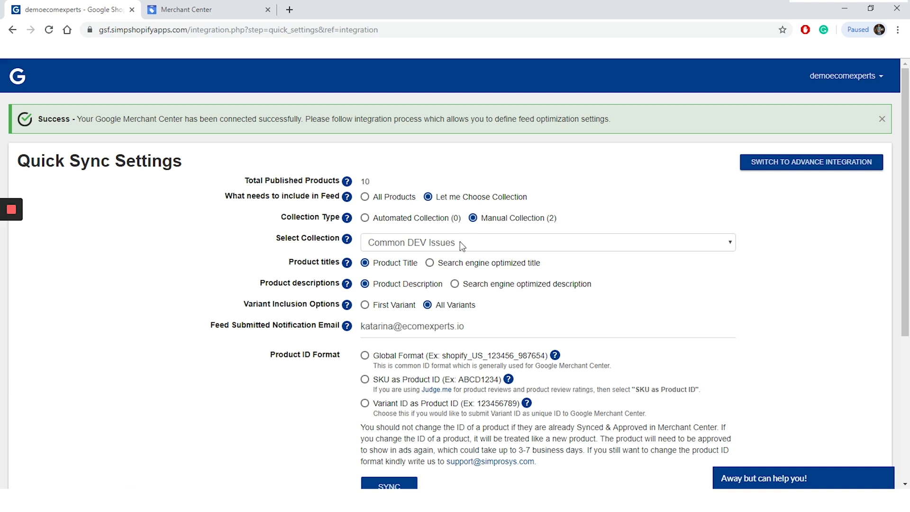
click(461, 244)
click(460, 257)
scroll(761, 310, down, 5)
scroll(761, 311, up, 4)
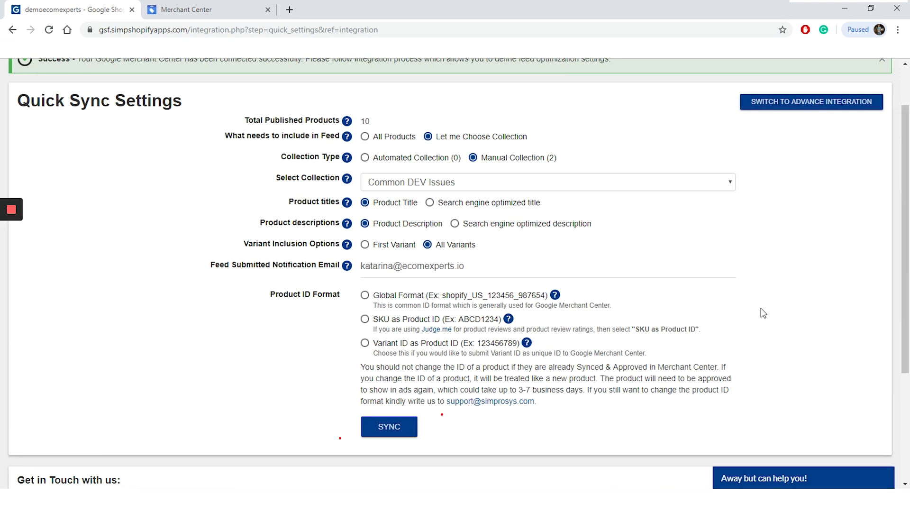
click(404, 417)
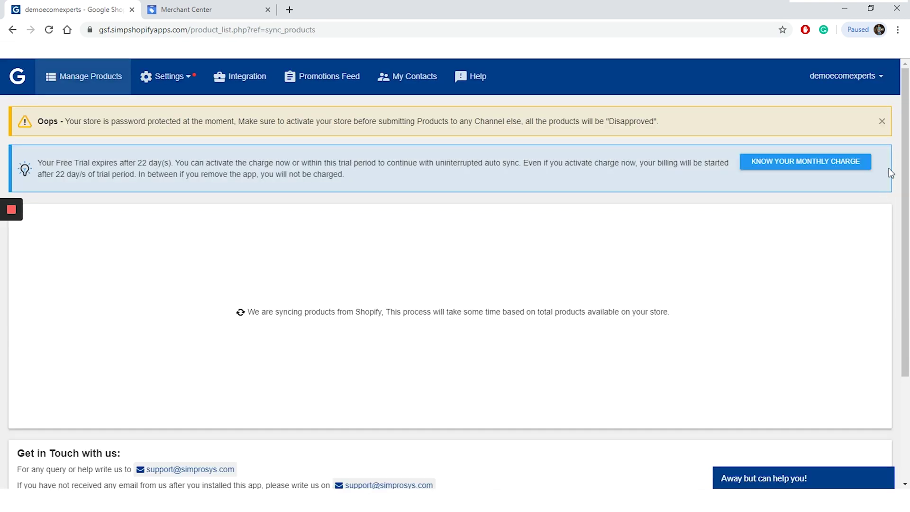
- Close the password-protection warning banners while the 97 products sync as Submitted
click(884, 120)
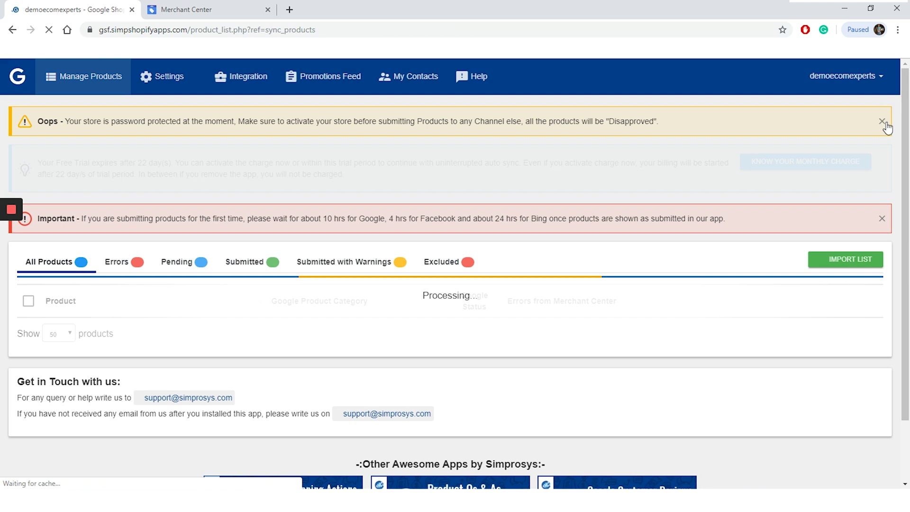
click(882, 121)
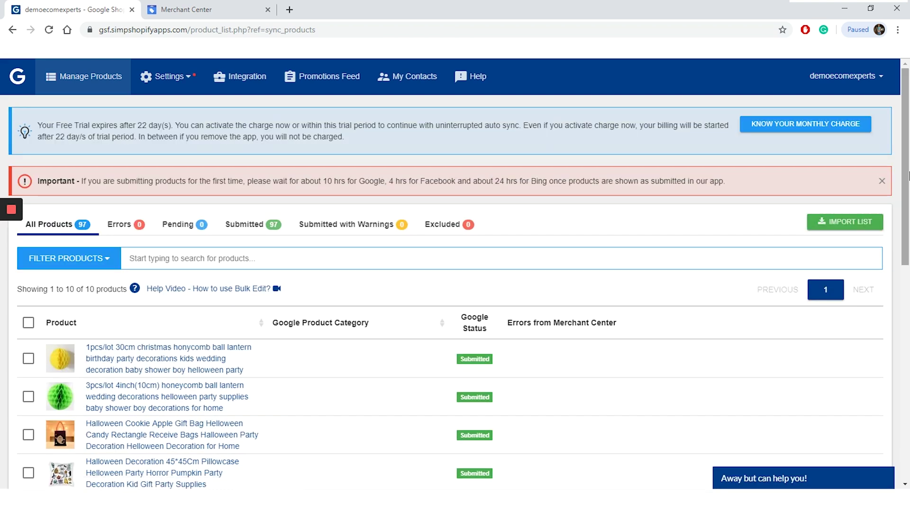